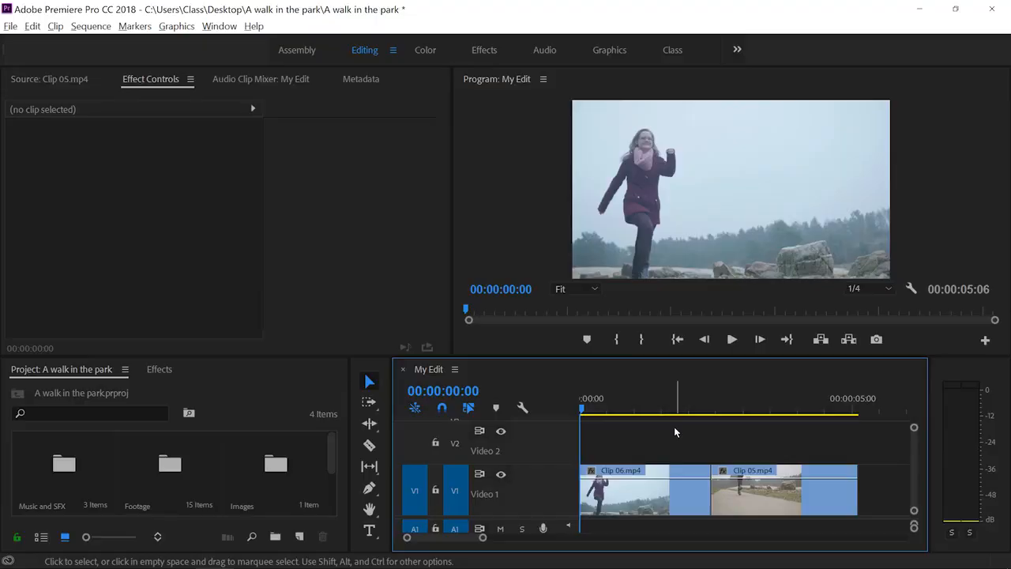
Scrub through Clip 06 and Clip 05 in the sequence to compare their colours
{"action": "left_click_drag", "start_coordinate": [608, 398], "coordinate": [800, 401]}
{"action": "mouse_move", "coordinate": [615, 403]}
{"action": "left_mouse_down"}
{"action": "mouse_move", "coordinate": [672, 404]}
{"action": "mouse_move", "coordinate": [609, 407]}
{"action": "left_mouse_up"}
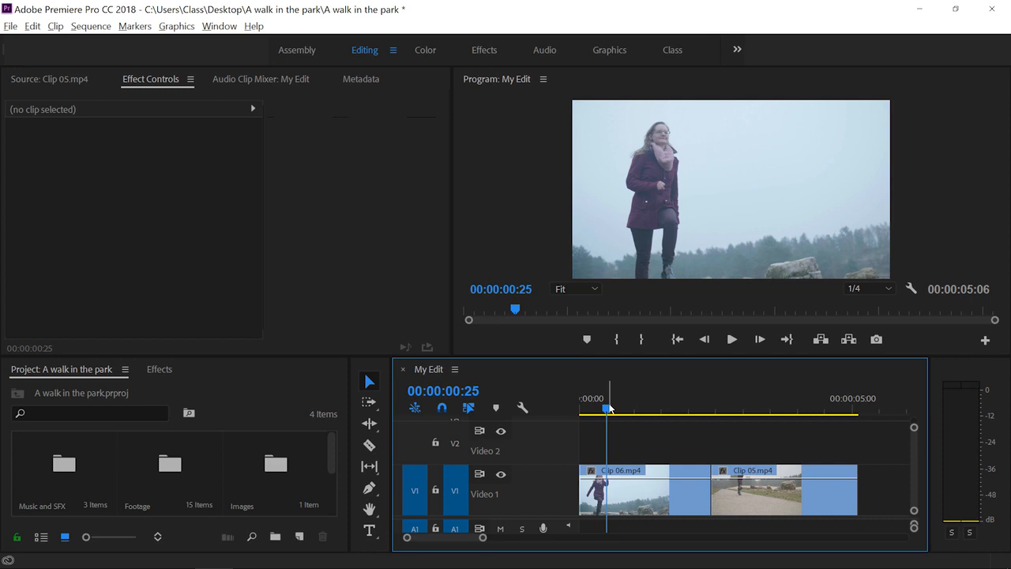
{"action": "left_click_drag", "start_coordinate": [609, 407], "coordinate": [748, 401]}
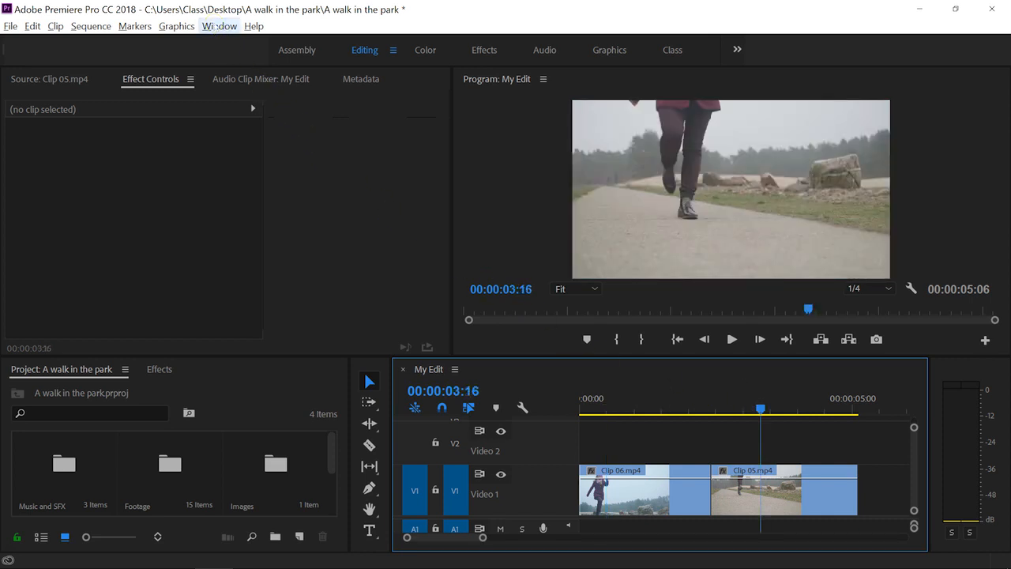
Show the Lumetri Color controls, collapse the Creative section and expand Basic Correction
{"action": "left_click", "coordinate": [216, 27]}
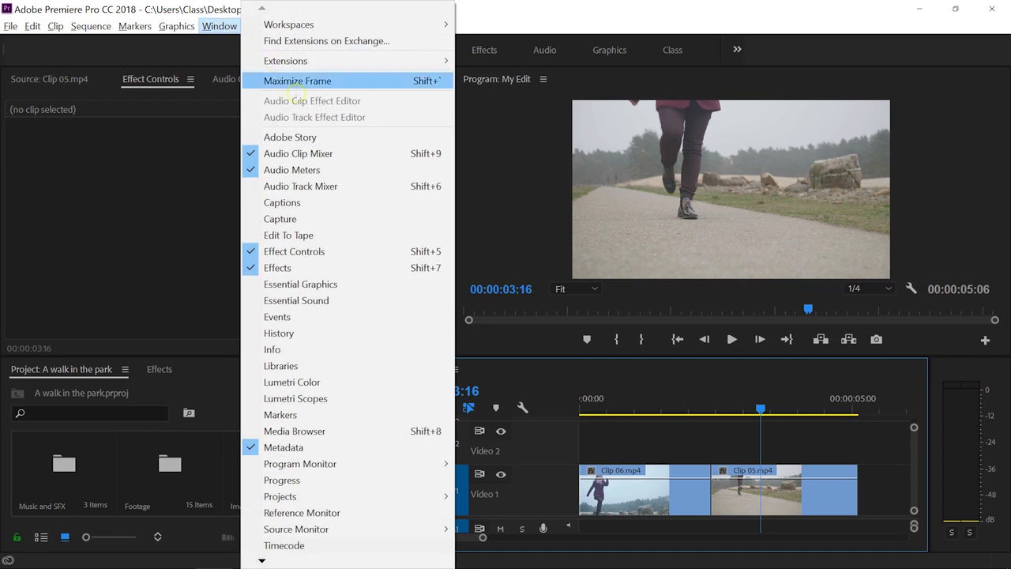
{"action": "left_click", "coordinate": [366, 381]}
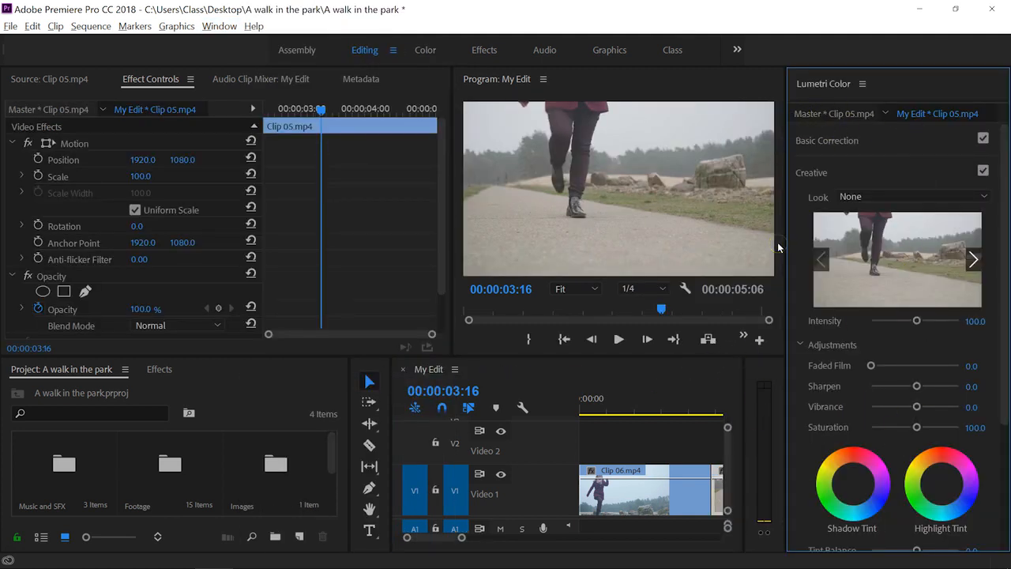
{"action": "left_click", "coordinate": [812, 172]}
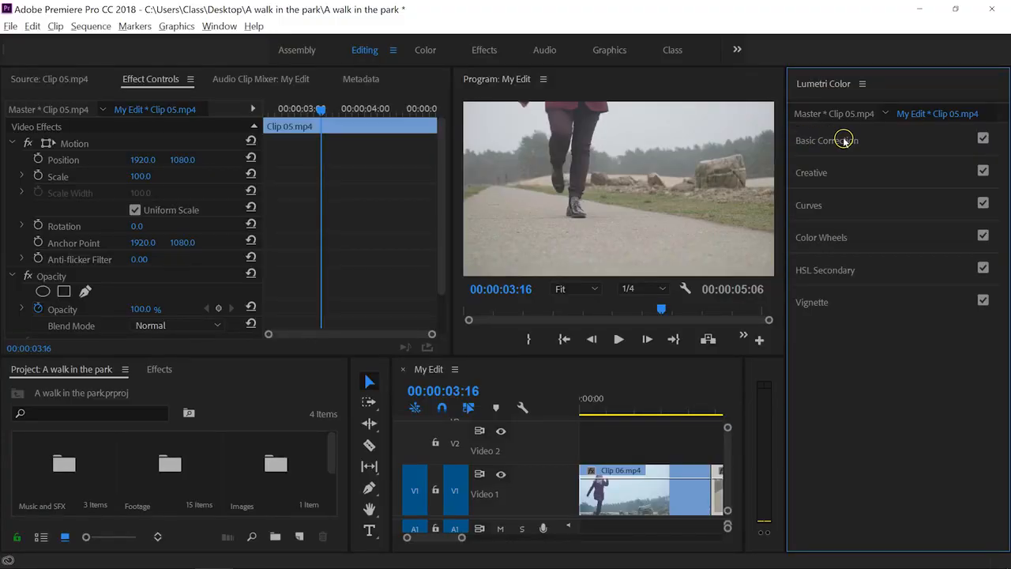
{"action": "left_click", "coordinate": [875, 140]}
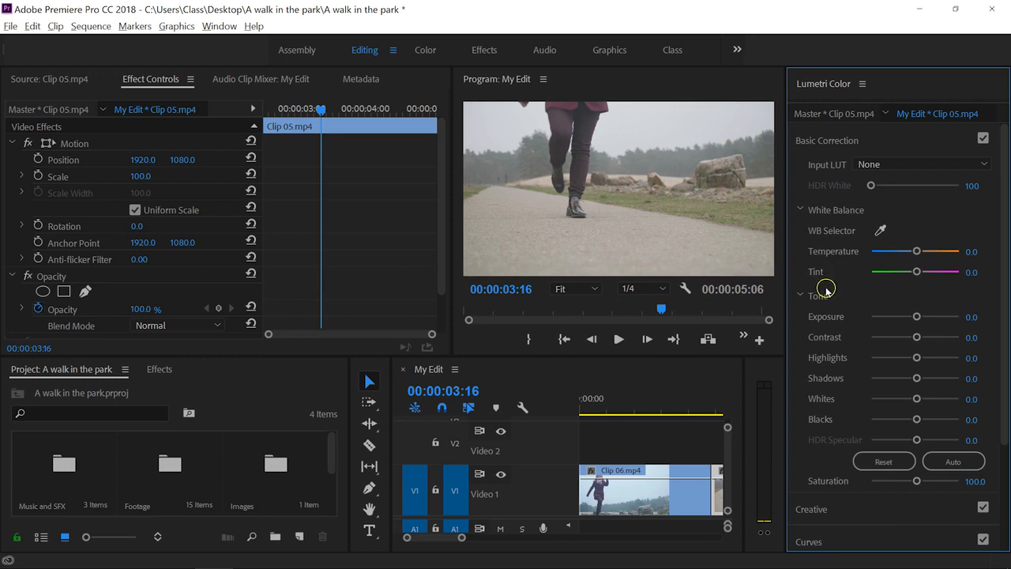
Rearrange the workspace widths to give the program monitor and the timeline more room
{"action": "left_click_drag", "start_coordinate": [786, 340], "coordinate": [815, 336]}
{"action": "left_click_drag", "start_coordinate": [452, 263], "coordinate": [413, 262]}
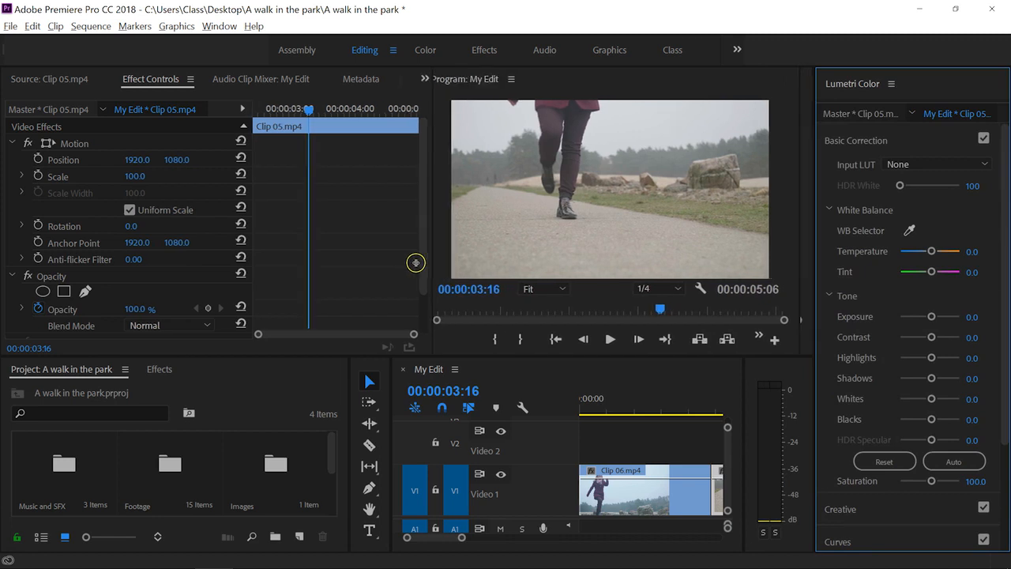
{"action": "left_click_drag", "start_coordinate": [389, 400], "coordinate": [286, 396]}
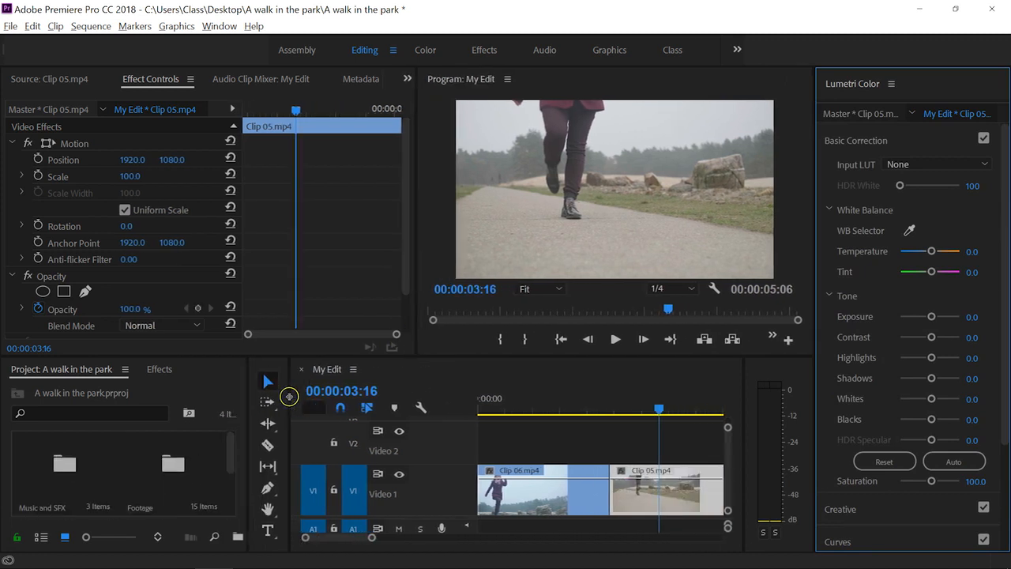
Try a white balance temperature of 39.5 on Clip 06 and scrub through the shot to judge it
{"action": "left_click", "coordinate": [559, 405]}
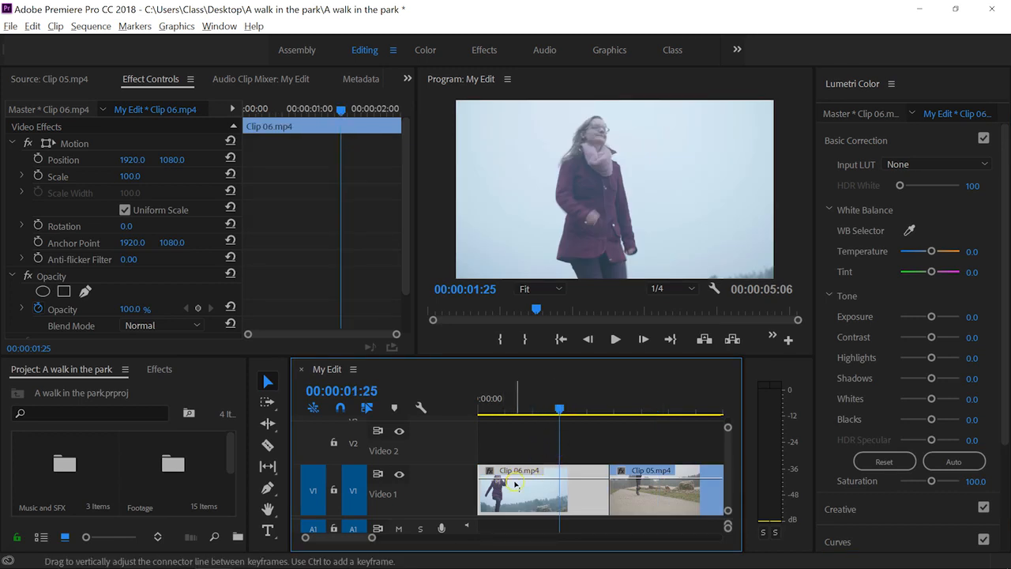
{"action": "mouse_move", "coordinate": [505, 403]}
{"action": "left_mouse_down"}
{"action": "mouse_move", "coordinate": [550, 404]}
{"action": "mouse_move", "coordinate": [497, 403]}
{"action": "left_mouse_up"}
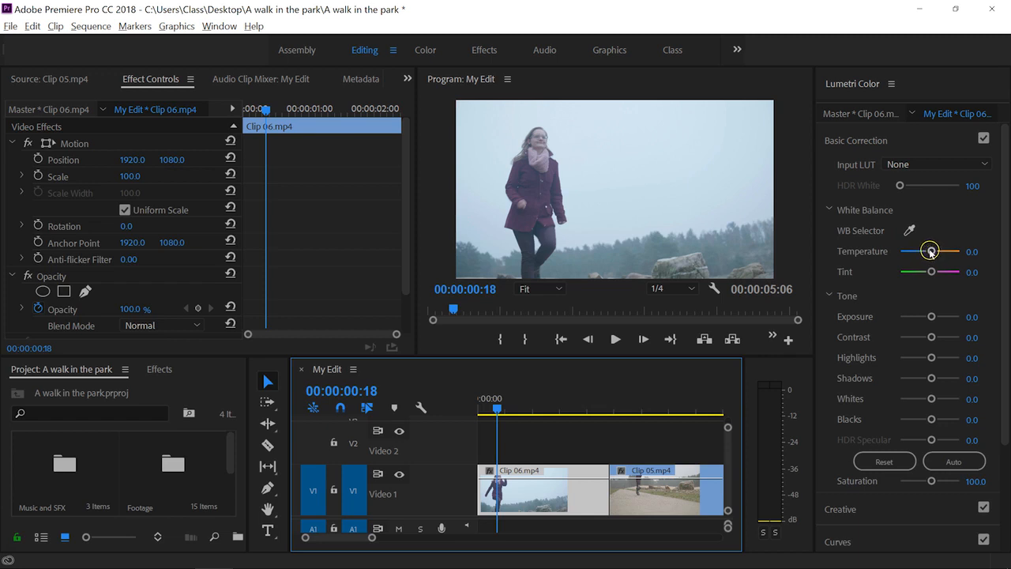
{"action": "left_click_drag", "start_coordinate": [932, 252], "coordinate": [934, 252]}
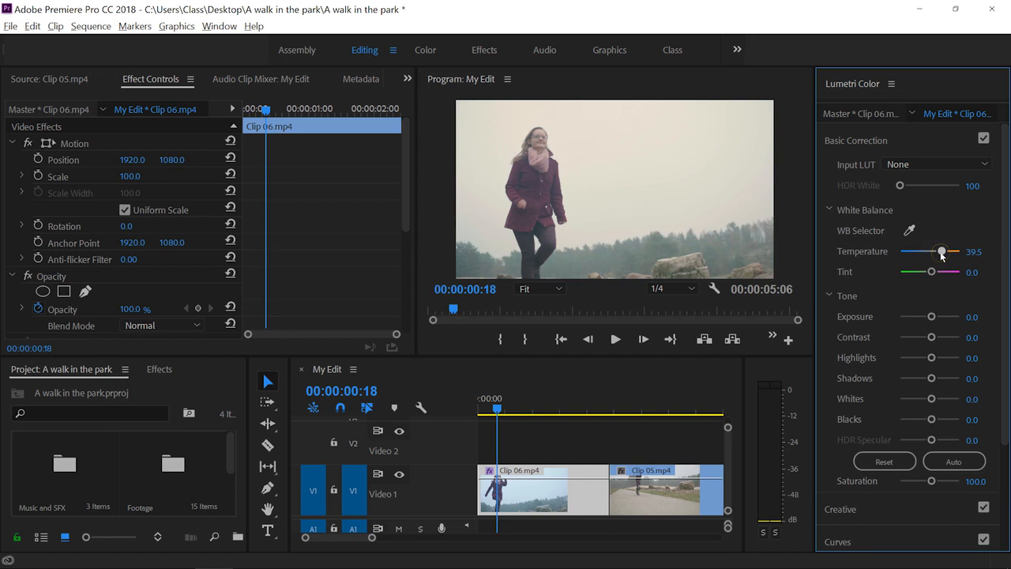
{"action": "left_click_drag", "start_coordinate": [590, 410], "coordinate": [535, 395]}
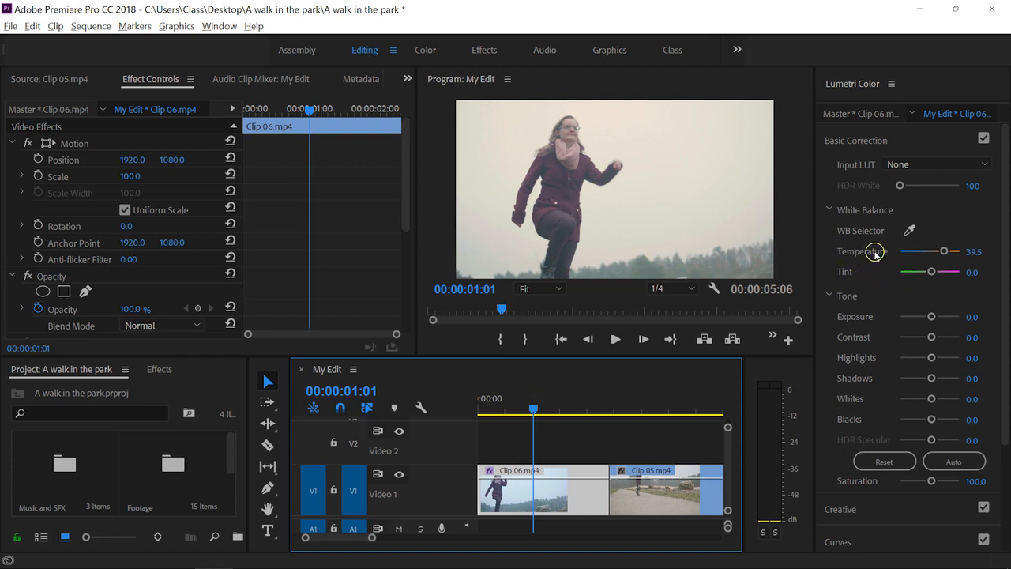
Try a temperature of 71.1 and a tint of -2.6 on Clip 06, comparing the look with Clip 05
{"action": "left_click_drag", "start_coordinate": [943, 250], "coordinate": [951, 251]}
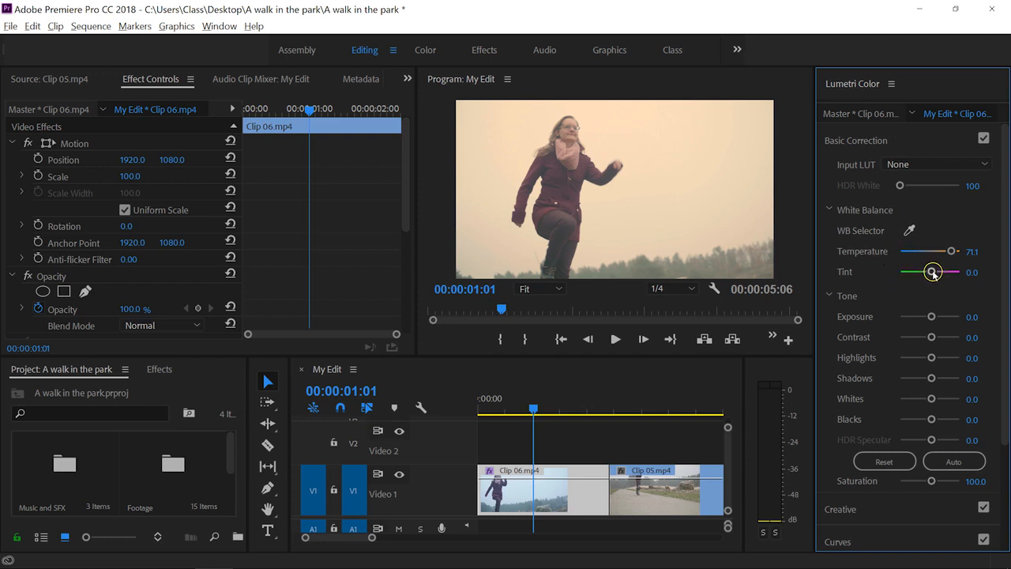
{"action": "left_click_drag", "start_coordinate": [934, 274], "coordinate": [930, 273]}
{"action": "mouse_move", "coordinate": [535, 401]}
{"action": "left_mouse_down"}
{"action": "mouse_move", "coordinate": [585, 400]}
{"action": "mouse_move", "coordinate": [521, 400]}
{"action": "left_mouse_up"}
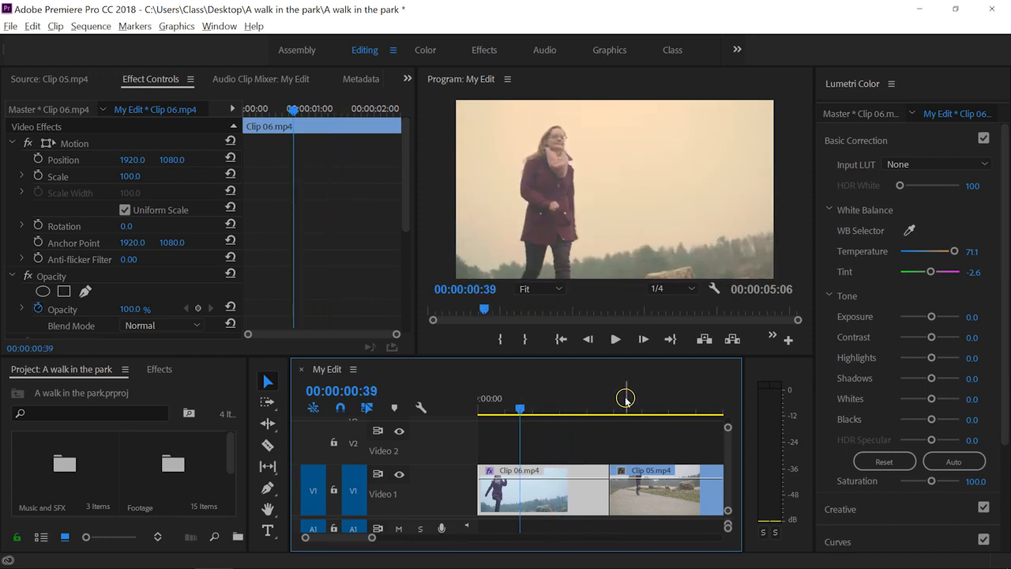
{"action": "left_click", "coordinate": [638, 399]}
{"action": "left_click_drag", "start_coordinate": [639, 399], "coordinate": [560, 408]}
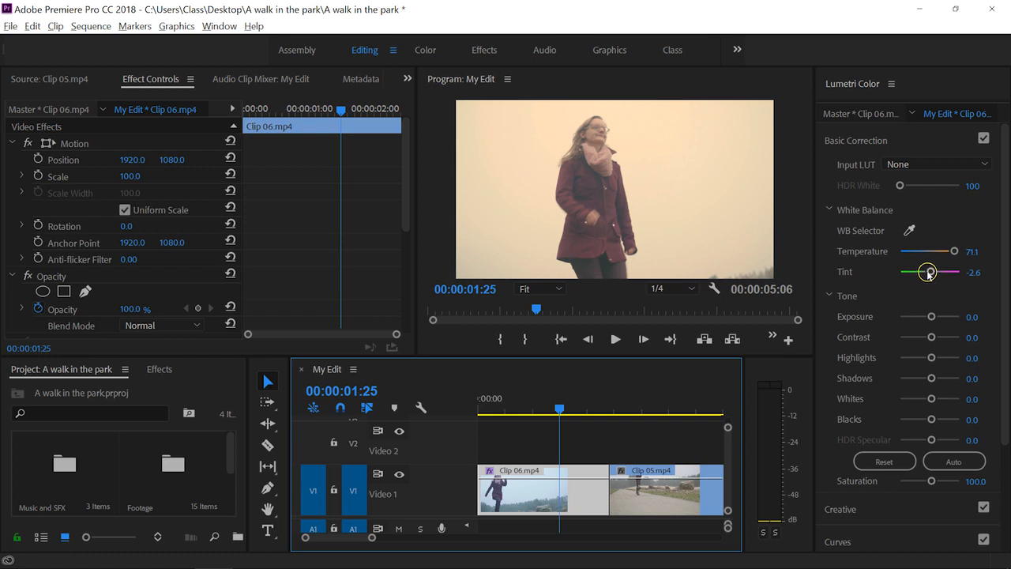
Reset Clip 06's tint to 0 and fine-tune its temperature to 34.2, comparing it repeatedly with Clip 05
{"action": "double_click", "coordinate": [929, 273]}
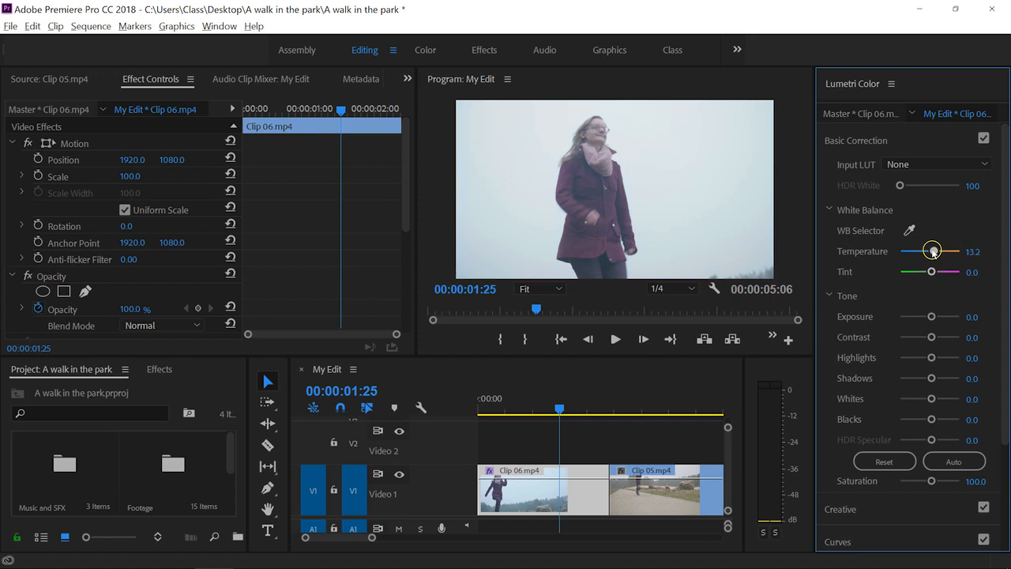
{"action": "left_click_drag", "start_coordinate": [935, 251], "coordinate": [940, 251]}
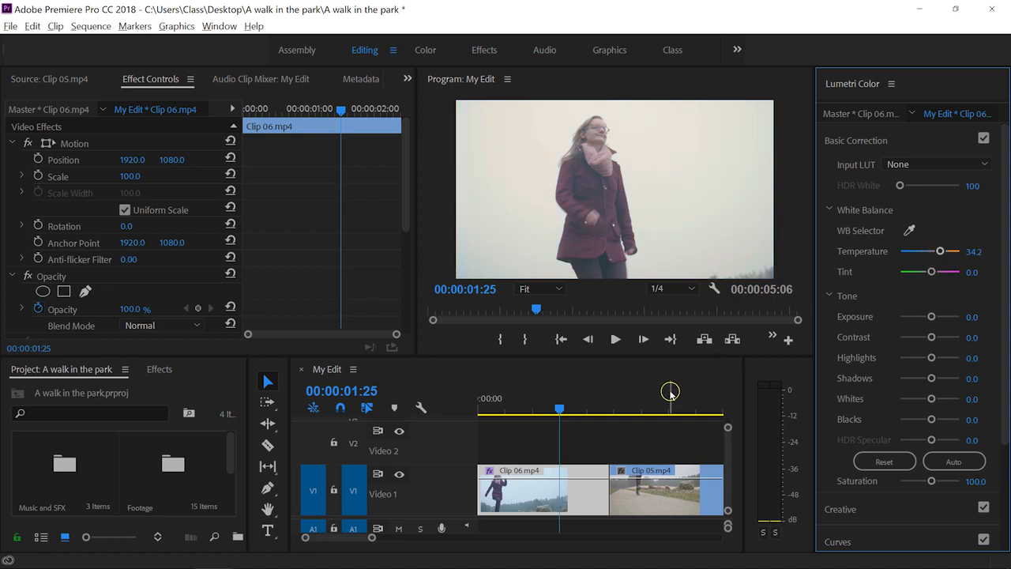
{"action": "left_click", "coordinate": [636, 401]}
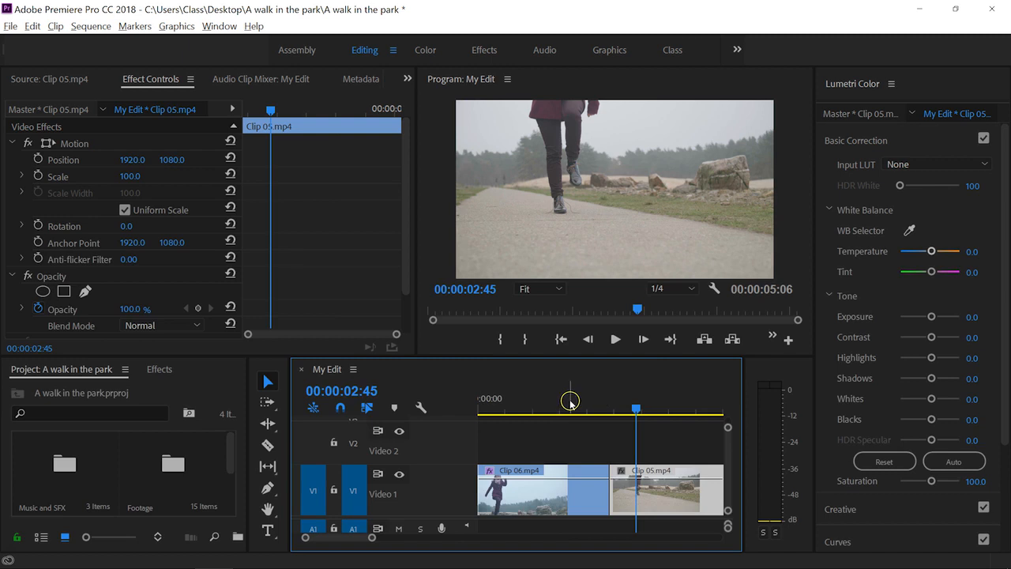
{"action": "left_click", "coordinate": [569, 402]}
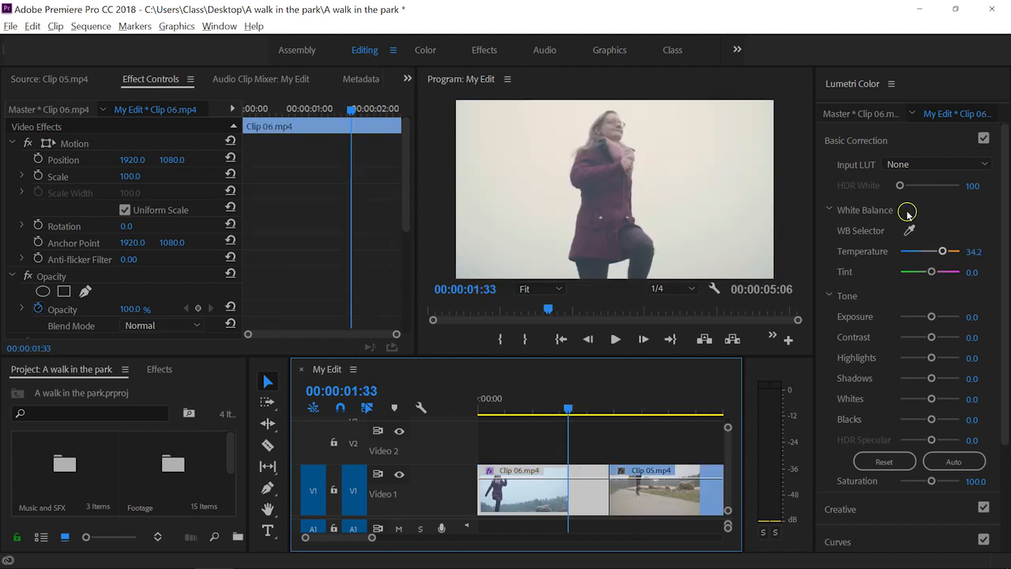
{"action": "left_click_drag", "start_coordinate": [944, 250], "coordinate": [941, 250]}
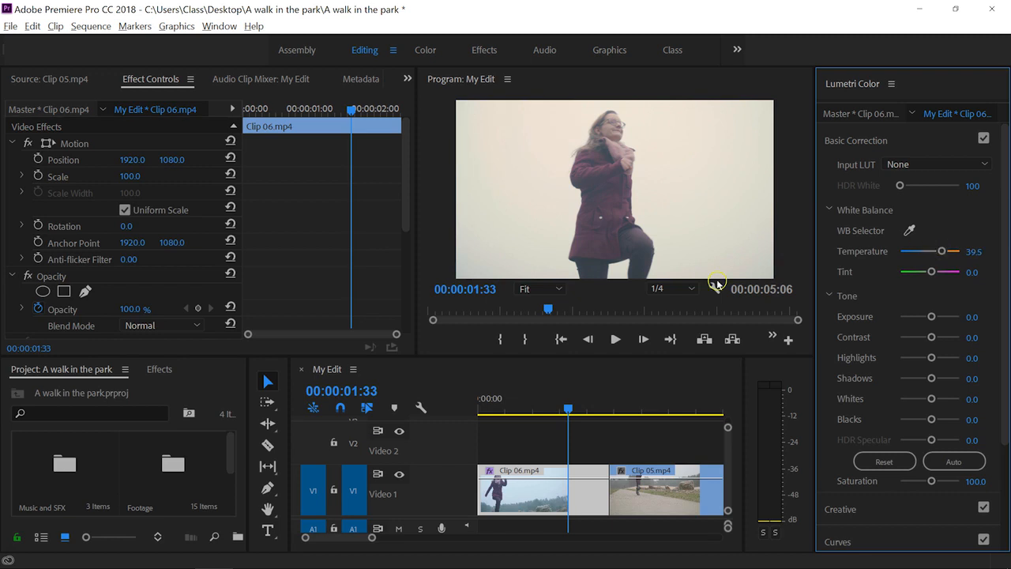
{"action": "left_click", "coordinate": [634, 406]}
{"action": "left_click", "coordinate": [579, 406]}
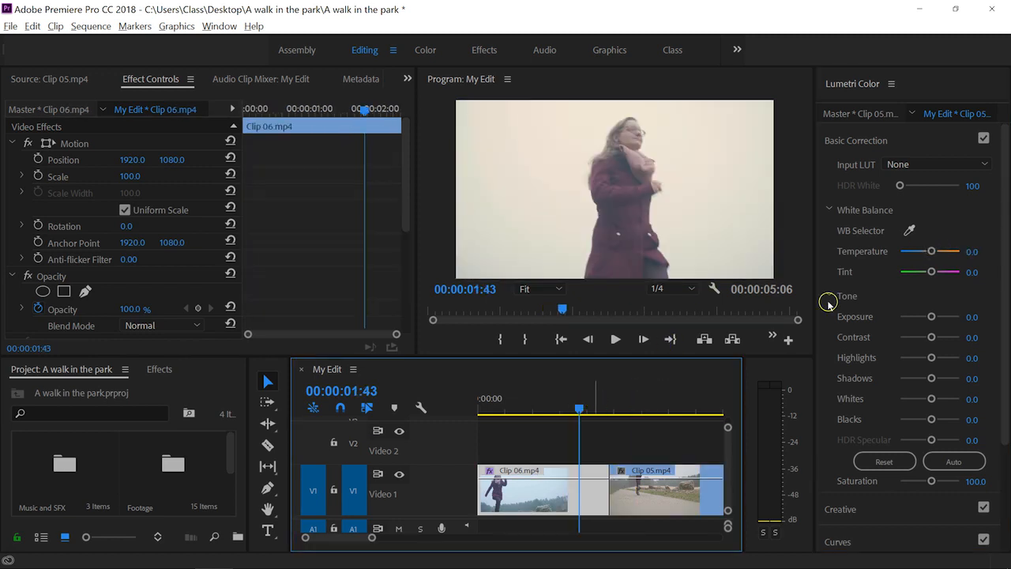
{"action": "left_click_drag", "start_coordinate": [944, 253], "coordinate": [939, 247]}
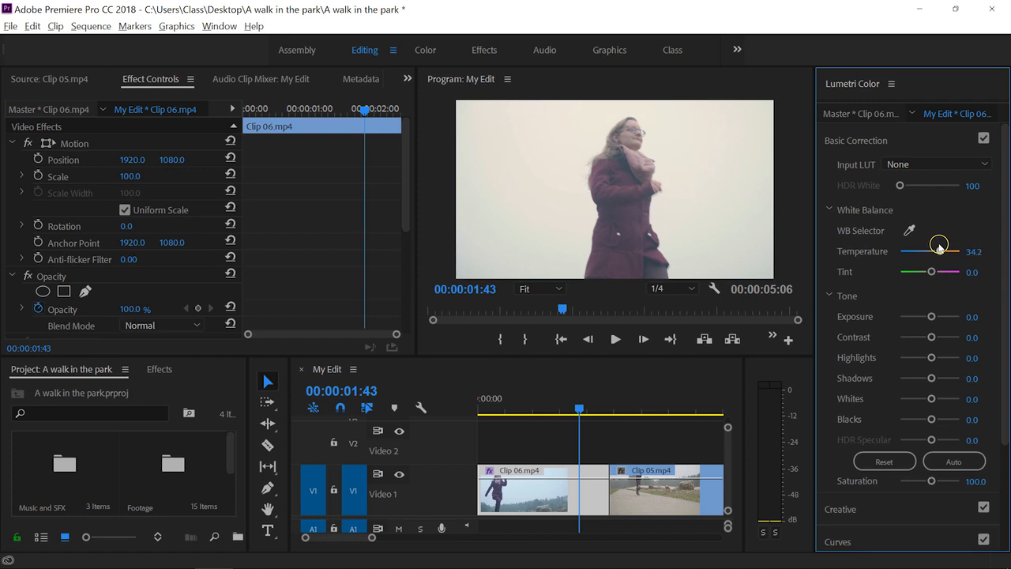
{"action": "left_click_drag", "start_coordinate": [640, 406], "coordinate": [566, 406]}
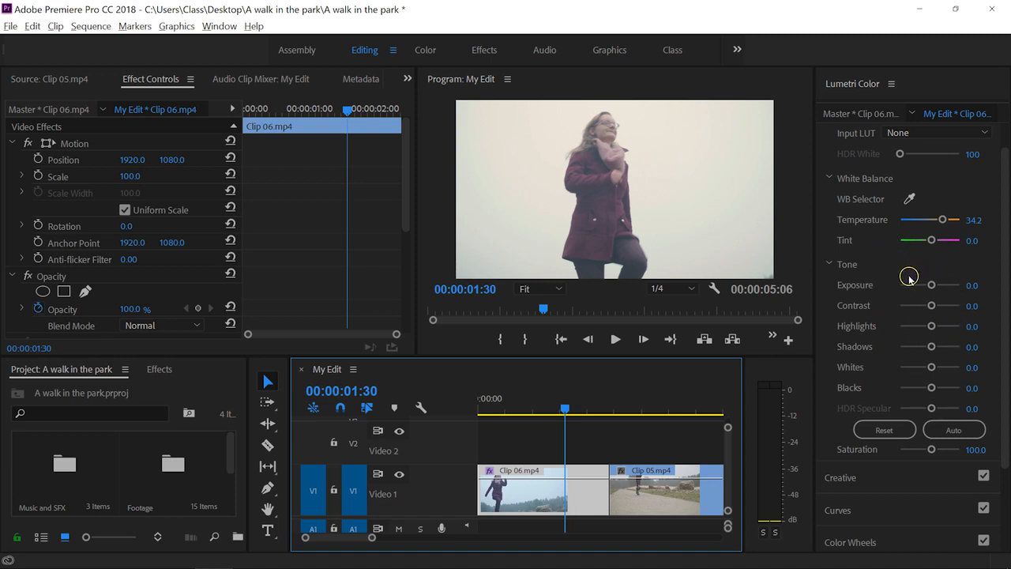
Set Clip 06's exposure to -0.3 and contrast to 76.3, scrubbing through the shot to check each change
{"action": "left_click_drag", "start_coordinate": [931, 284], "coordinate": [928, 285]}
{"action": "left_click_drag", "start_coordinate": [591, 408], "coordinate": [567, 411]}
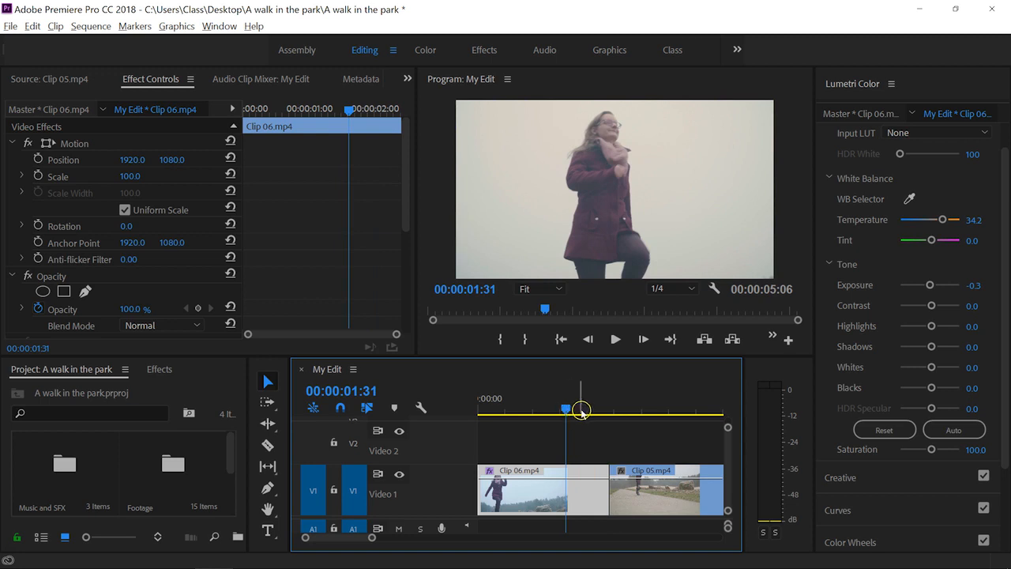
{"action": "left_click_drag", "start_coordinate": [931, 305], "coordinate": [952, 306]}
{"action": "left_click_drag", "start_coordinate": [559, 408], "coordinate": [487, 407]}
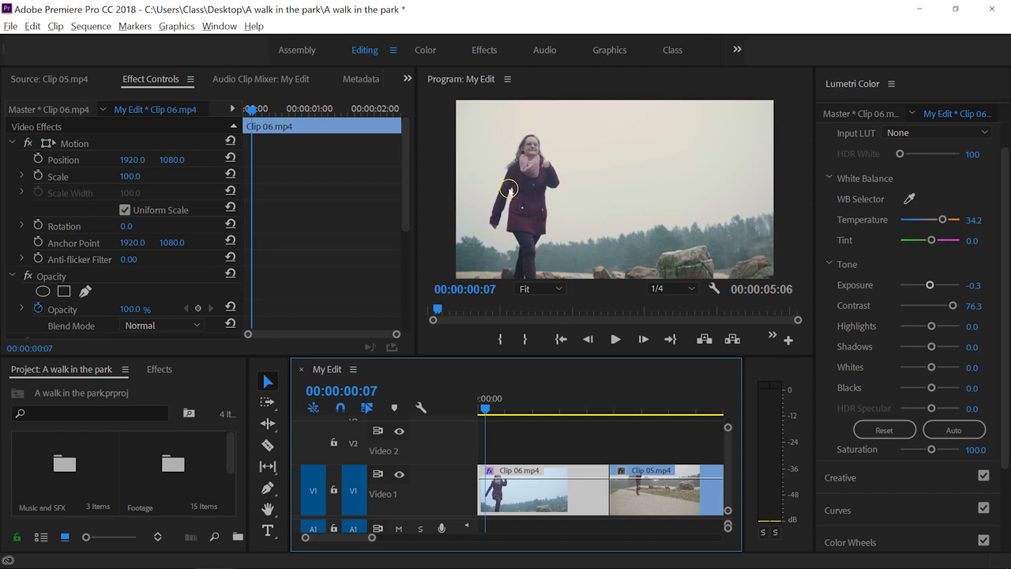
View the woman's coat at 100% zoom and try shadows at -63.2 and blacks at -100 on Clip 06
{"action": "left_click", "coordinate": [540, 289]}
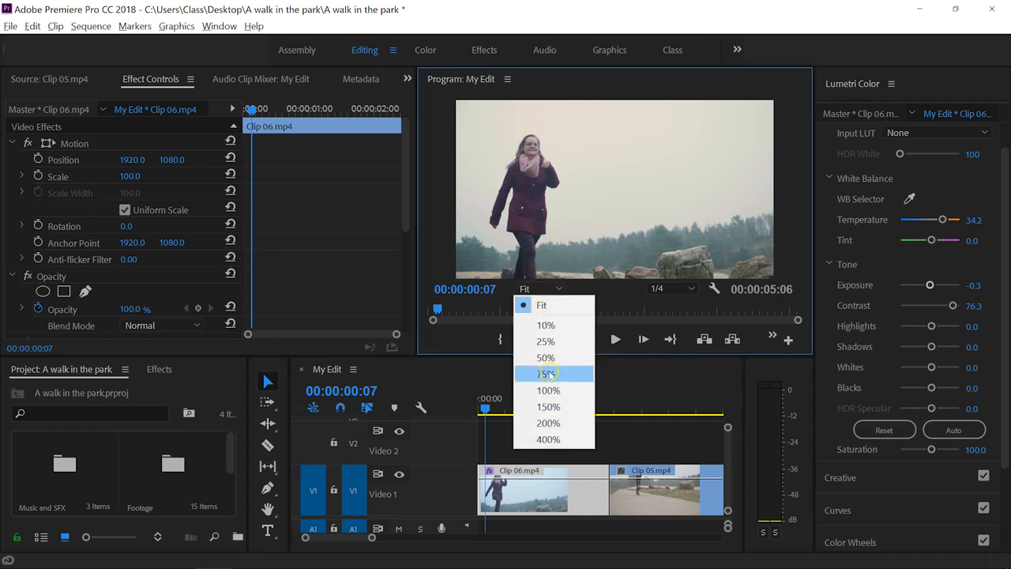
{"action": "left_click", "coordinate": [551, 391]}
{"action": "left_click_drag", "start_coordinate": [600, 275], "coordinate": [510, 267]}
{"action": "left_click_drag", "start_coordinate": [800, 178], "coordinate": [798, 167]}
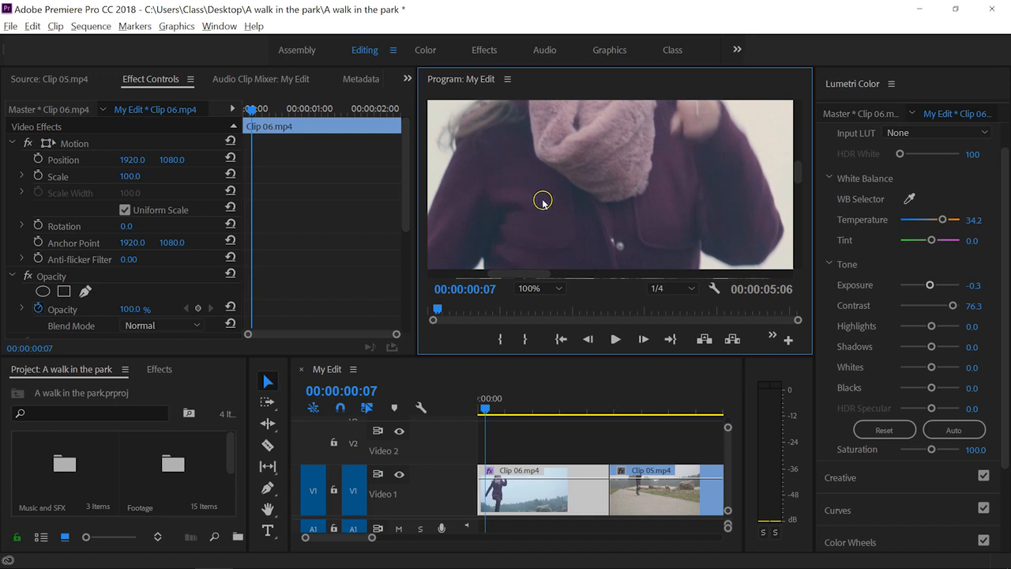
{"action": "left_click_drag", "start_coordinate": [932, 346], "coordinate": [909, 348]}
{"action": "left_click_drag", "start_coordinate": [931, 387], "coordinate": [900, 387]}
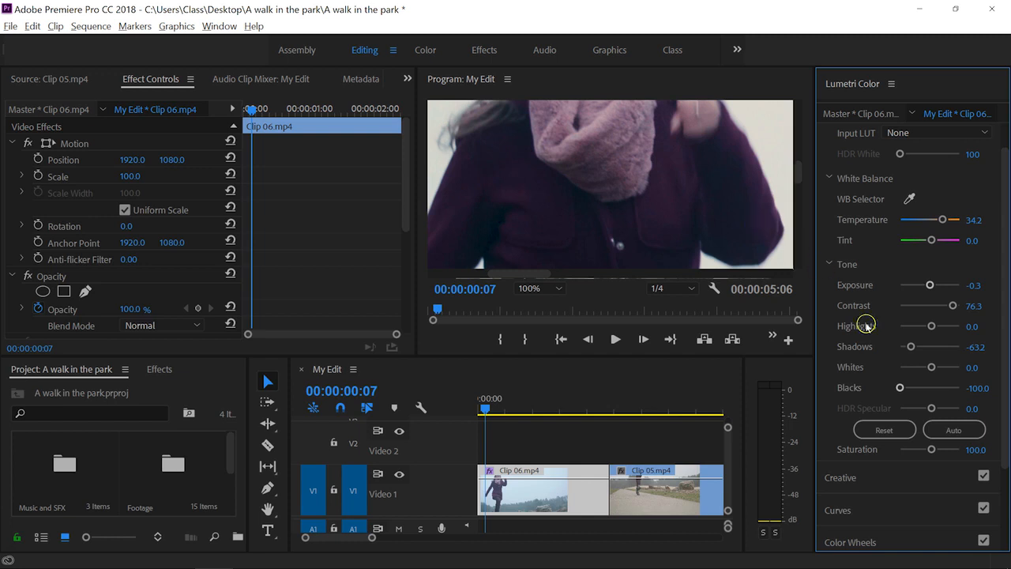
Reset Clip 06's blacks and shadows to 0 and return the program monitor zoom to Fit
{"action": "double_click", "coordinate": [899, 387]}
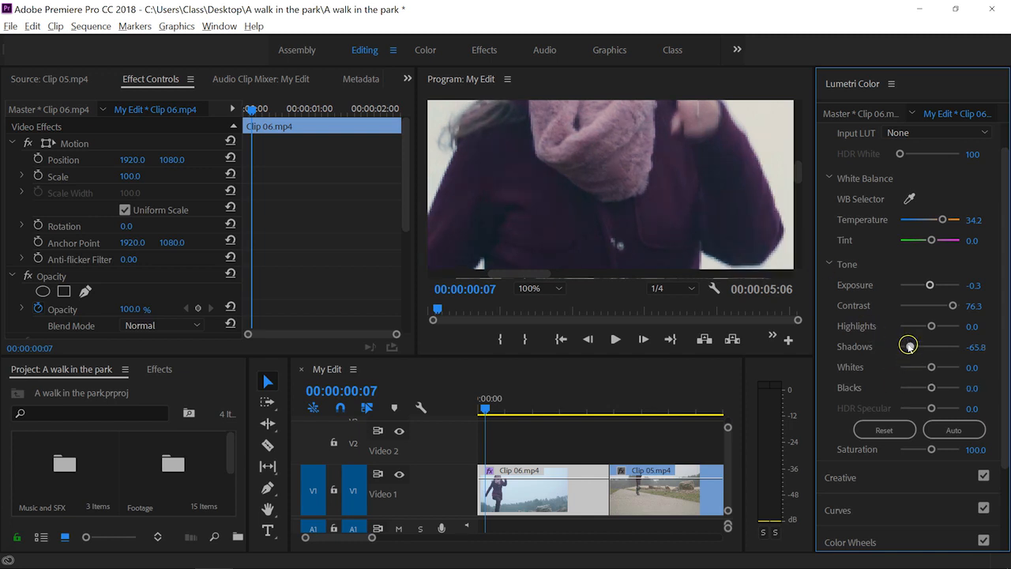
{"action": "double_click", "coordinate": [910, 346]}
{"action": "left_click", "coordinate": [552, 288]}
{"action": "left_click", "coordinate": [553, 304]}
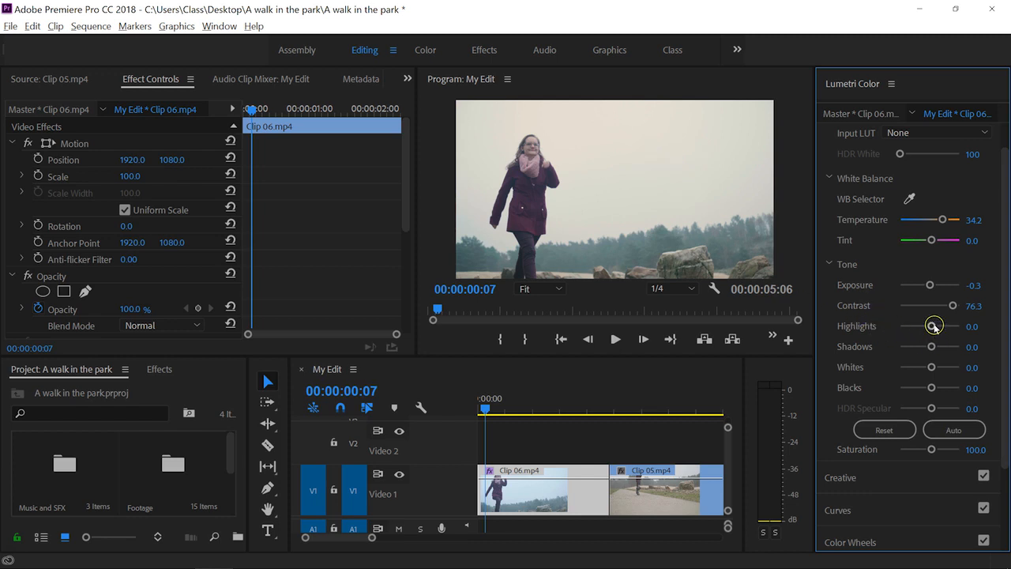
Lower Clip 06's highlights to -65.8 to darken the bright sky
{"action": "left_click_drag", "start_coordinate": [935, 327], "coordinate": [910, 325]}
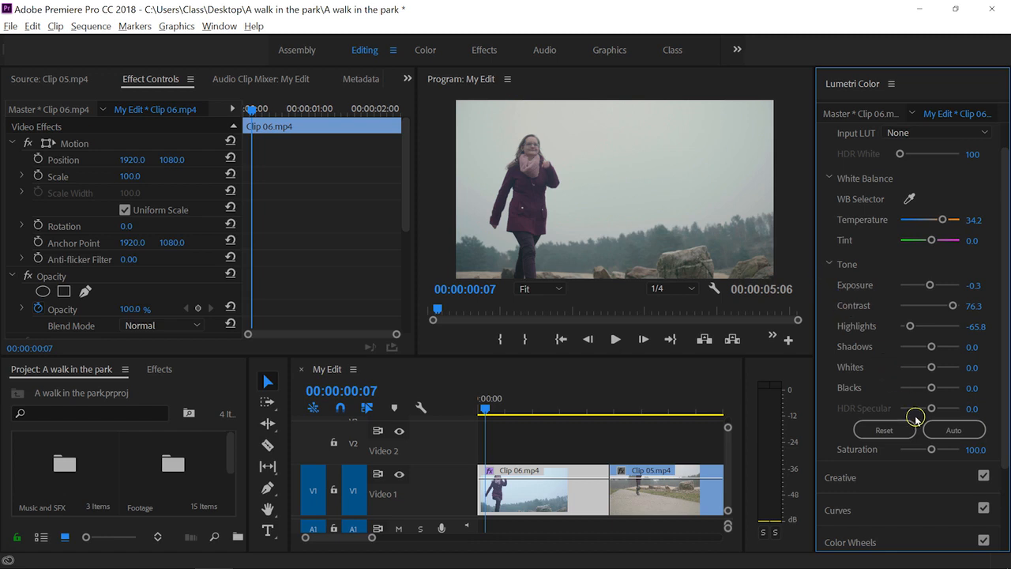
Try Clip 06 in black and white with saturation at 0, and restore the saturation to 100
{"action": "left_click_drag", "start_coordinate": [933, 450], "coordinate": [893, 449]}
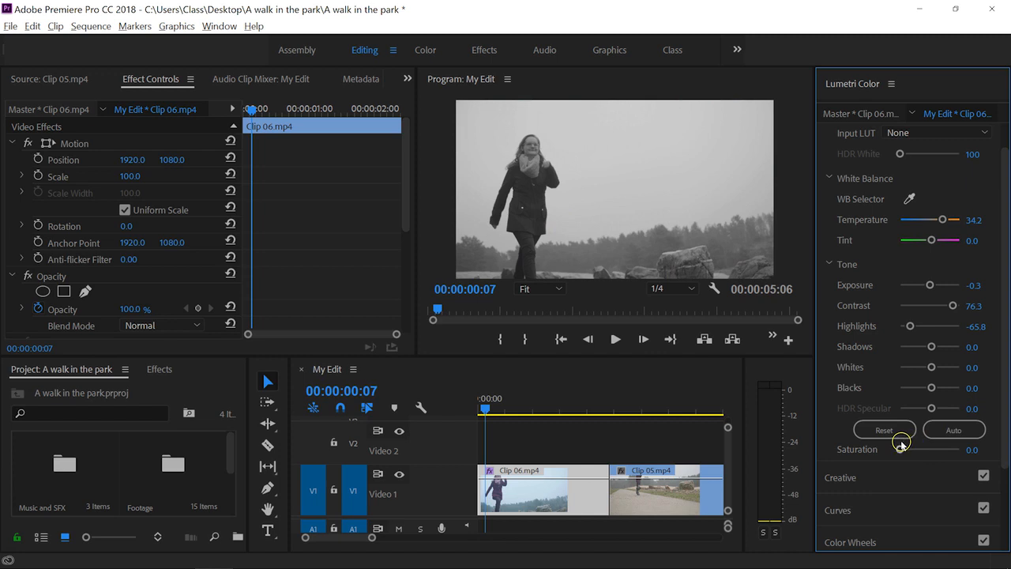
{"action": "left_click_drag", "start_coordinate": [901, 448], "coordinate": [905, 450]}
{"action": "left_click", "coordinate": [875, 429]}
Set Clip 06's blacks to -18.4, and switch from the Basic Correction settings to the Creative ones
{"action": "mouse_move", "coordinate": [934, 388]}
{"action": "left_mouse_down"}
{"action": "mouse_move", "coordinate": [876, 387]}
{"action": "mouse_move", "coordinate": [952, 385]}
{"action": "mouse_move", "coordinate": [924, 387]}
{"action": "left_mouse_up"}
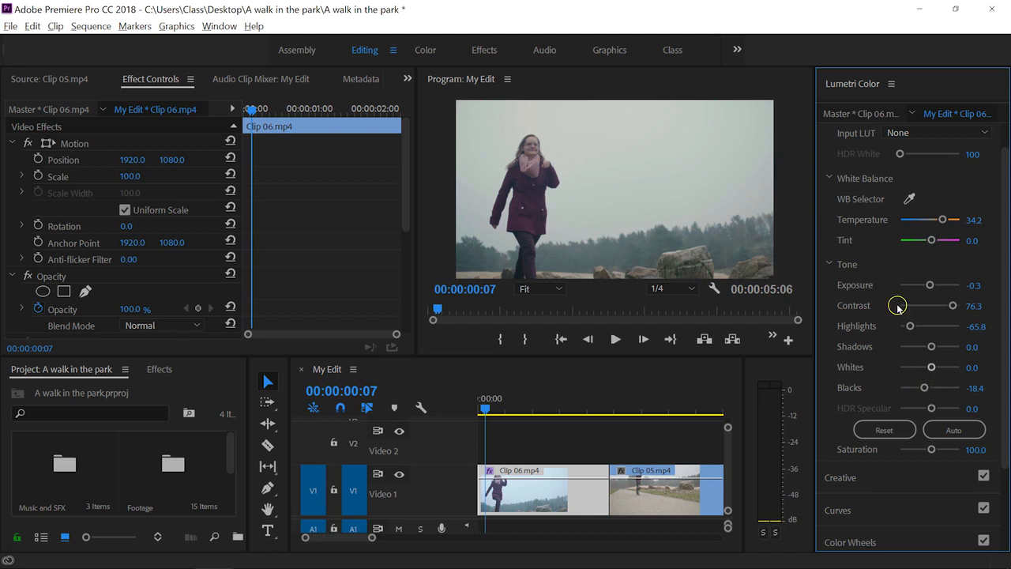
{"action": "scroll", "coordinate": [893, 276], "scroll_direction": "up", "scroll_amount": 2}
{"action": "left_click", "coordinate": [861, 141]}
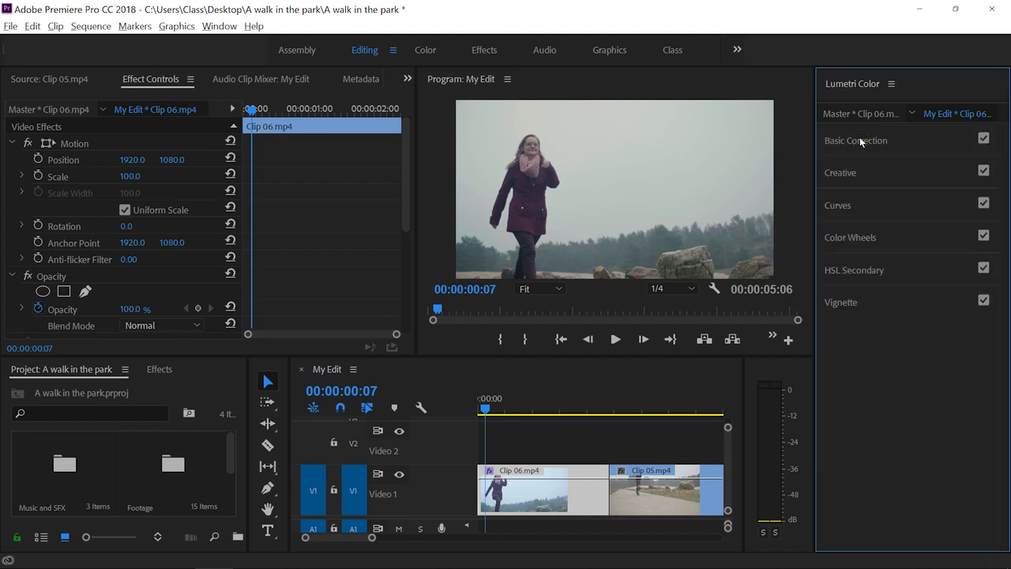
{"action": "left_click", "coordinate": [860, 170]}
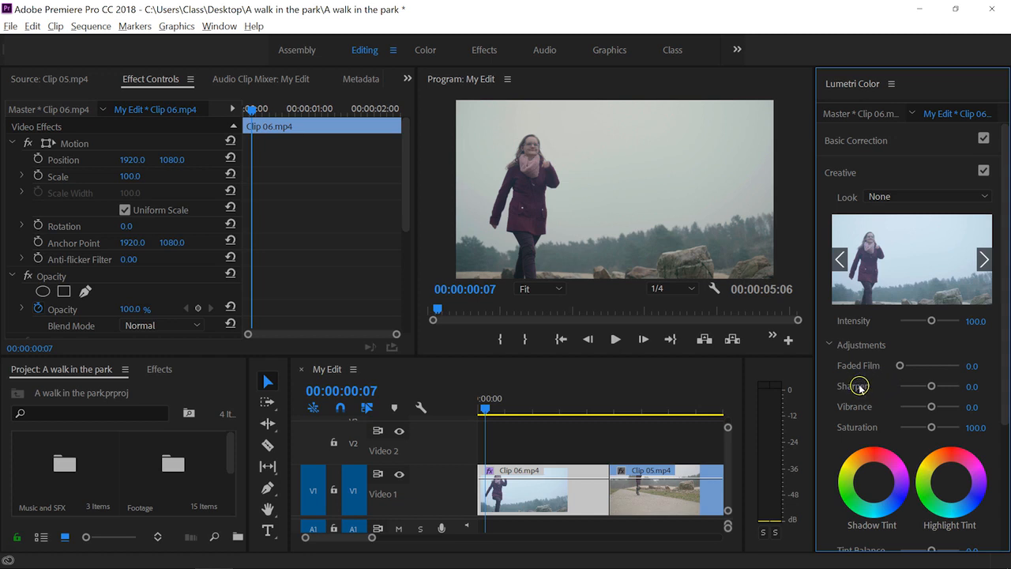
Try sharpening Clip 06 at 34.2 and play the clip to check the effect
{"action": "left_click_drag", "start_coordinate": [929, 389], "coordinate": [938, 388]}
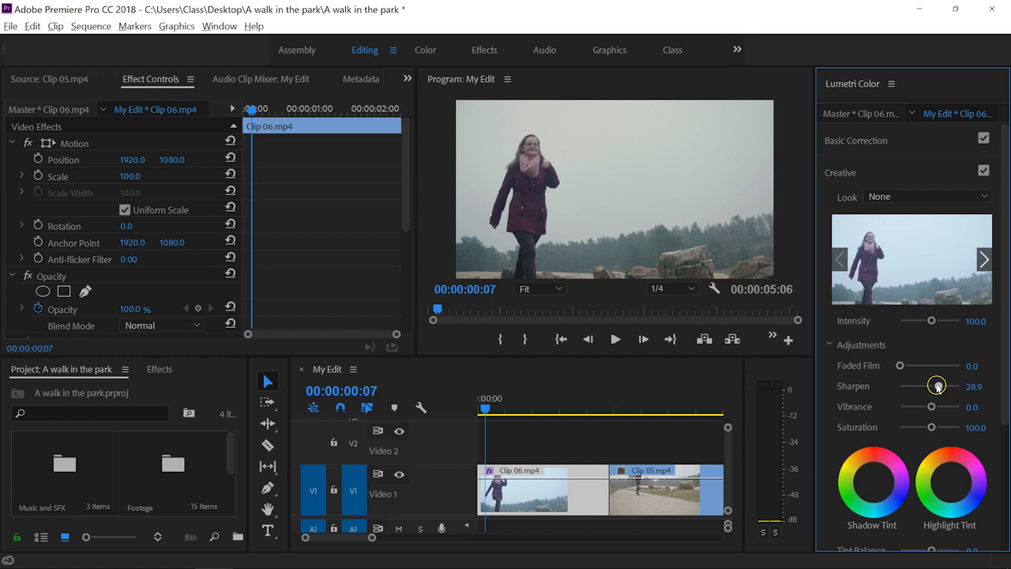
{"action": "left_click", "coordinate": [497, 392]}
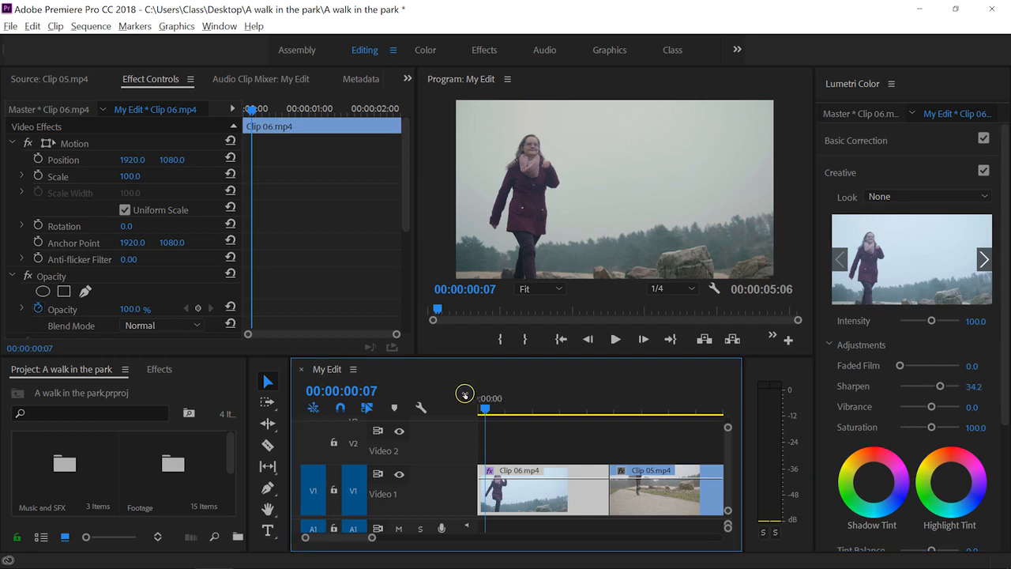
{"action": "key", "text": "space"}
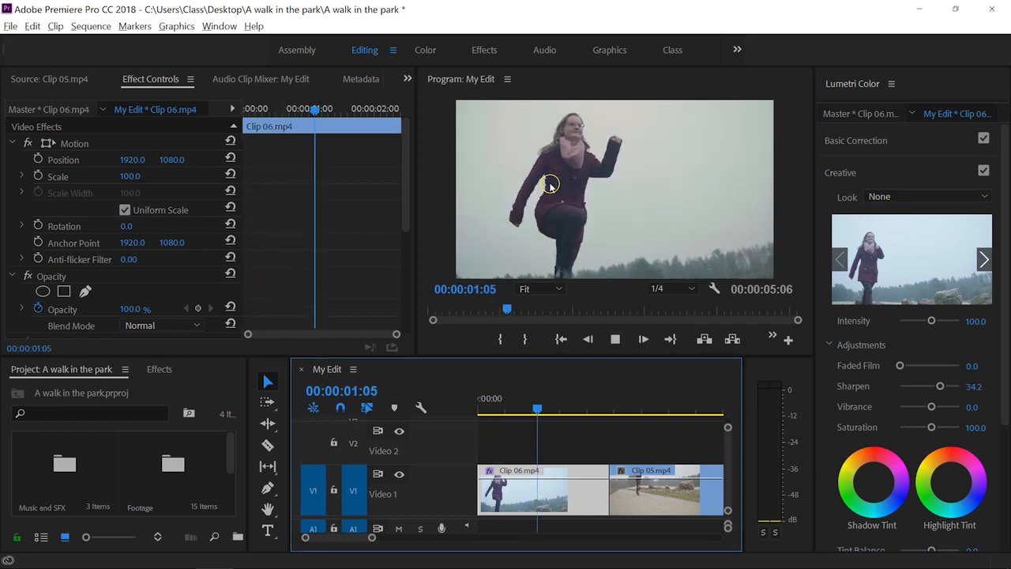
{"action": "key", "text": "space"}
Try Clip 06 with Sharpen at the maximum of 100, and play it again from near its start
{"action": "left_click_drag", "start_coordinate": [977, 387], "coordinate": [1000, 386]}
{"action": "left_click_drag", "start_coordinate": [594, 408], "coordinate": [488, 407]}
{"action": "key", "text": "space"}
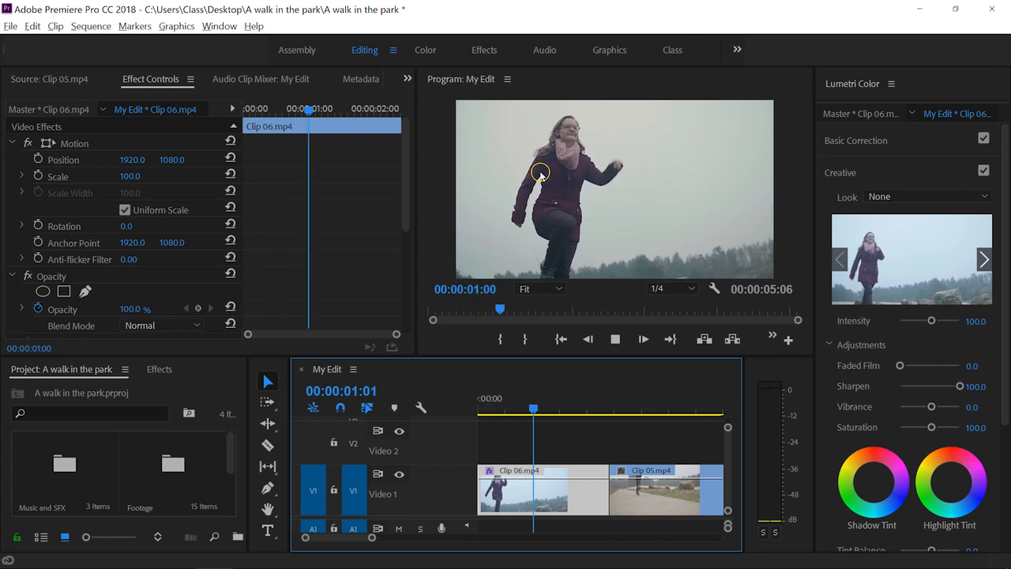
{"action": "key", "text": "space"}
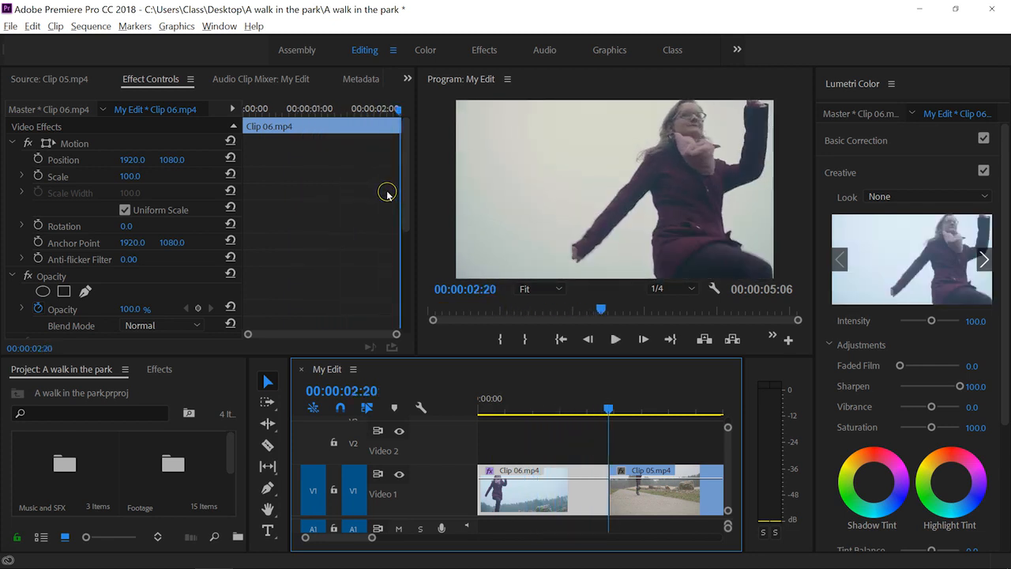
Set Clip 06's Sharpen to 23.7 and save the project
{"action": "left_click", "coordinate": [933, 380]}
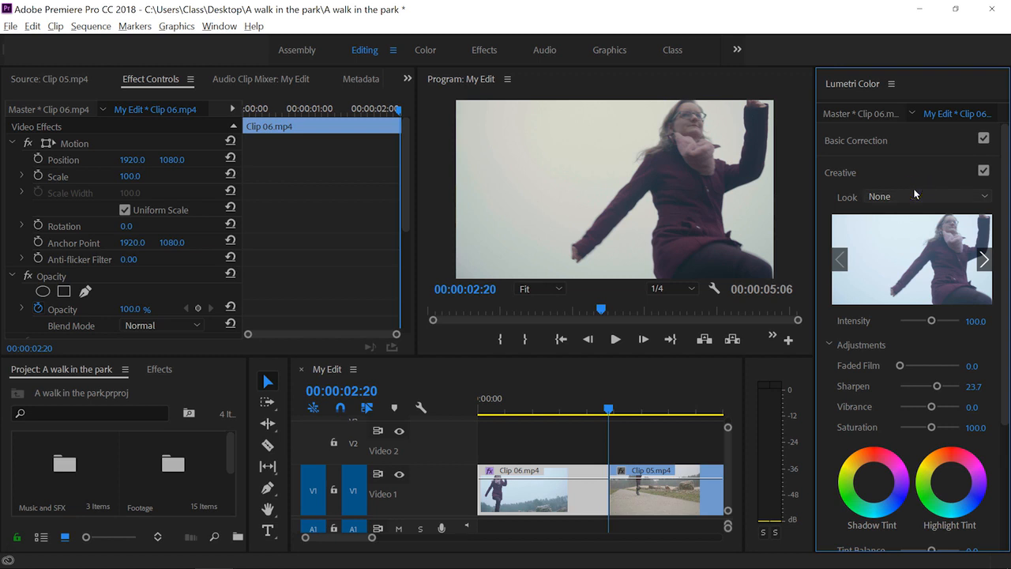
{"action": "key", "text": "ctrl+s"}
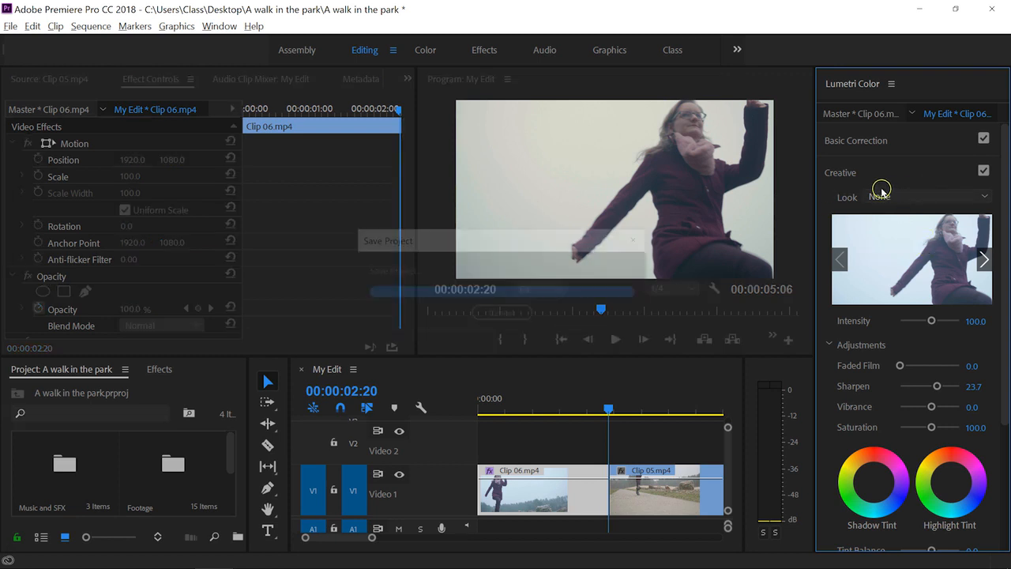
Browse the creative looks, apply Fuji REALA 500D Kodak 2393 (by Adobe) to Clip 06, and play the sequence from the start
{"action": "left_click", "coordinate": [981, 194]}
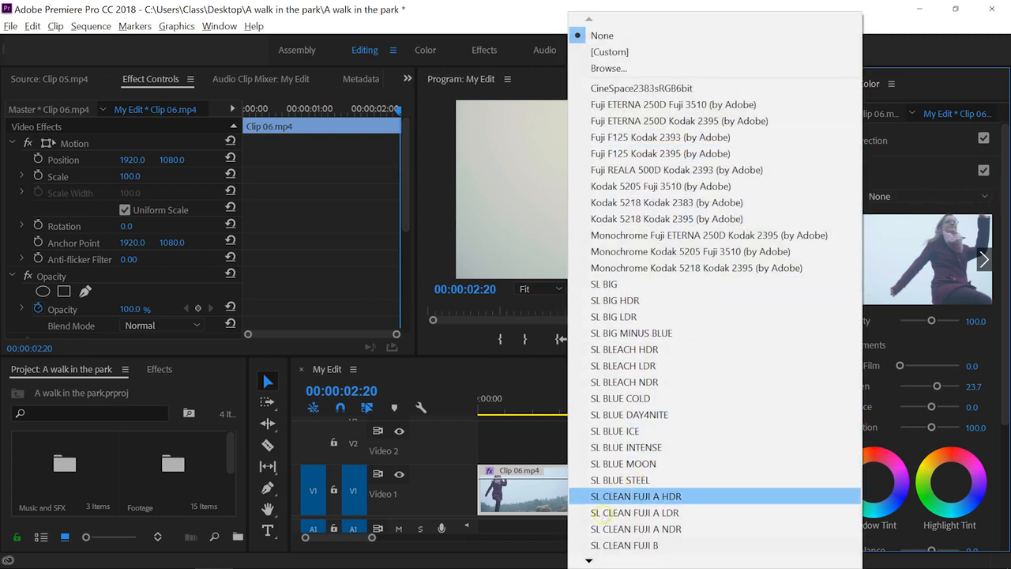
{"action": "left_click", "coordinate": [927, 183]}
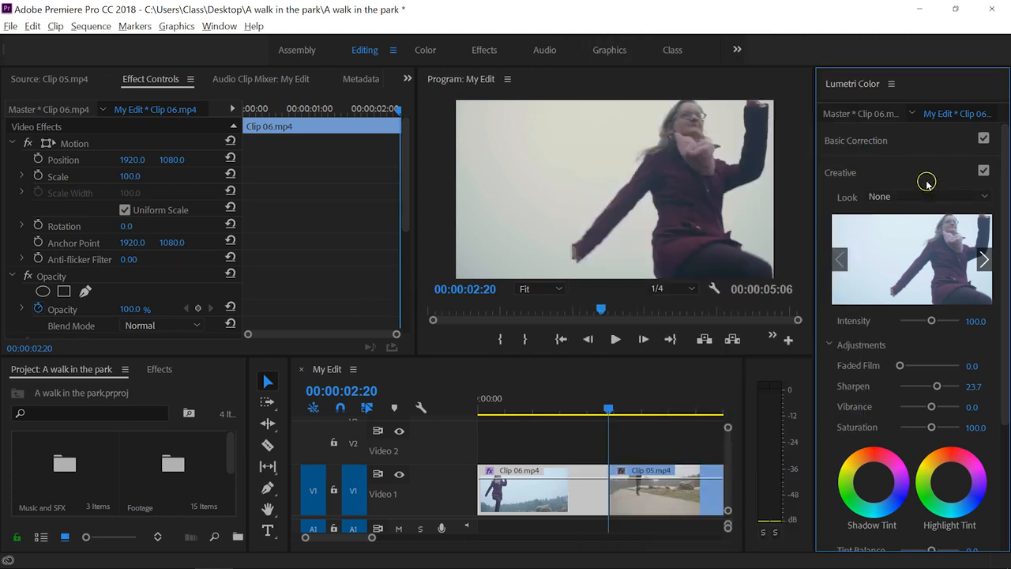
{"action": "left_click", "coordinate": [984, 262]}
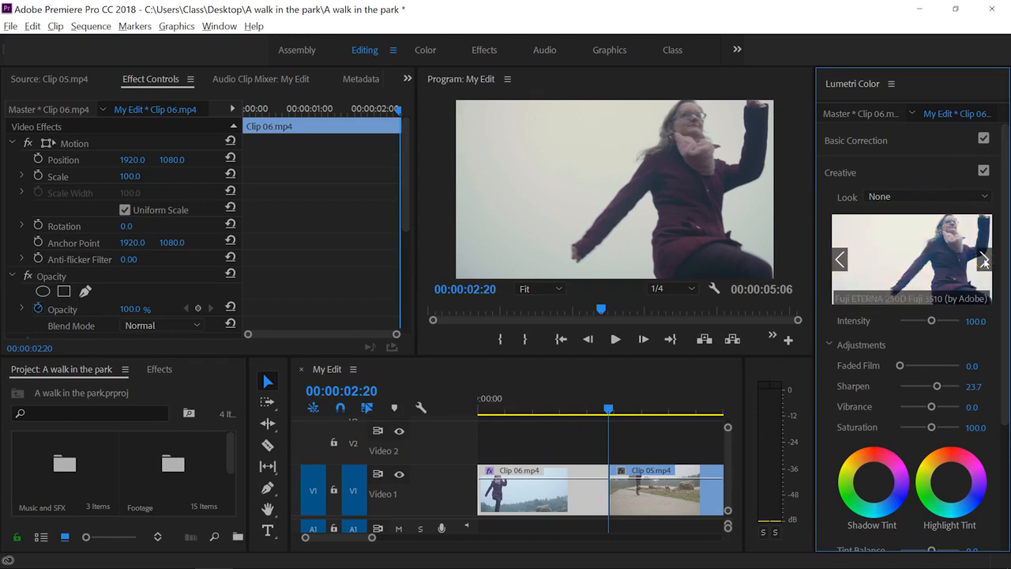
{"action": "left_click", "coordinate": [984, 261]}
{"action": "left_click", "coordinate": [984, 261]}
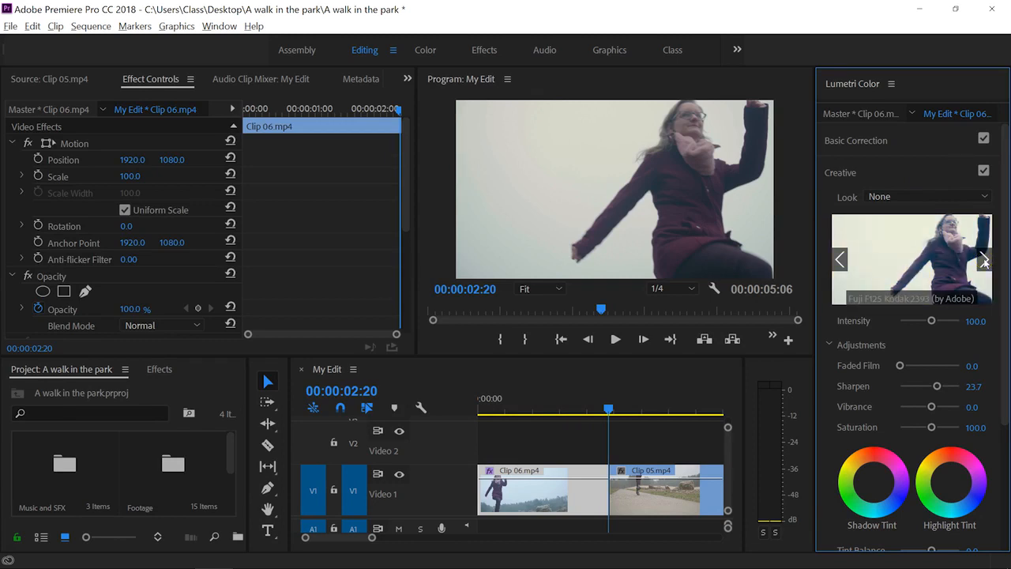
{"action": "left_click", "coordinate": [984, 261]}
{"action": "left_click", "coordinate": [984, 261]}
{"action": "left_click", "coordinate": [984, 260]}
{"action": "left_click", "coordinate": [840, 261]}
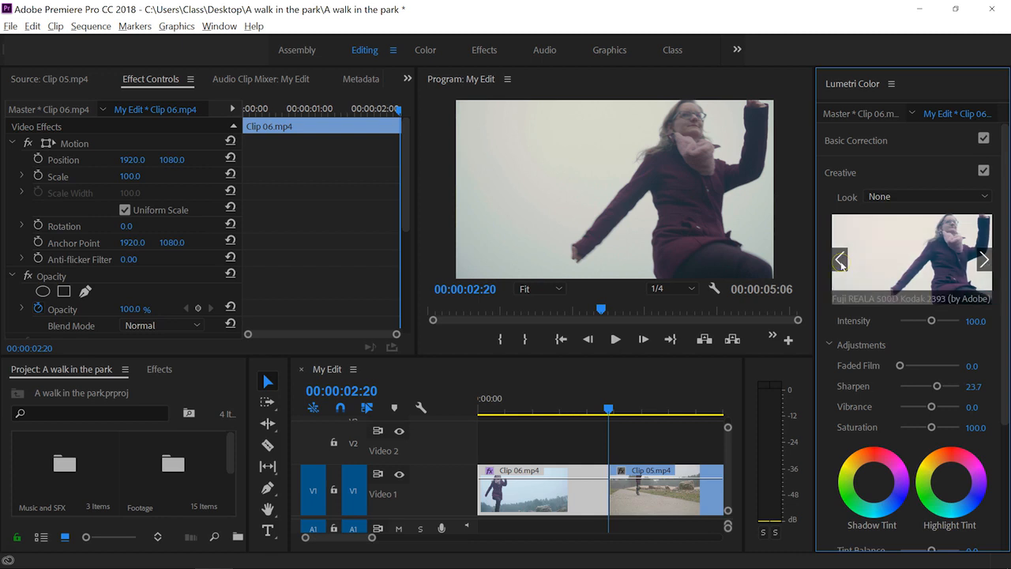
{"action": "left_click", "coordinate": [949, 251]}
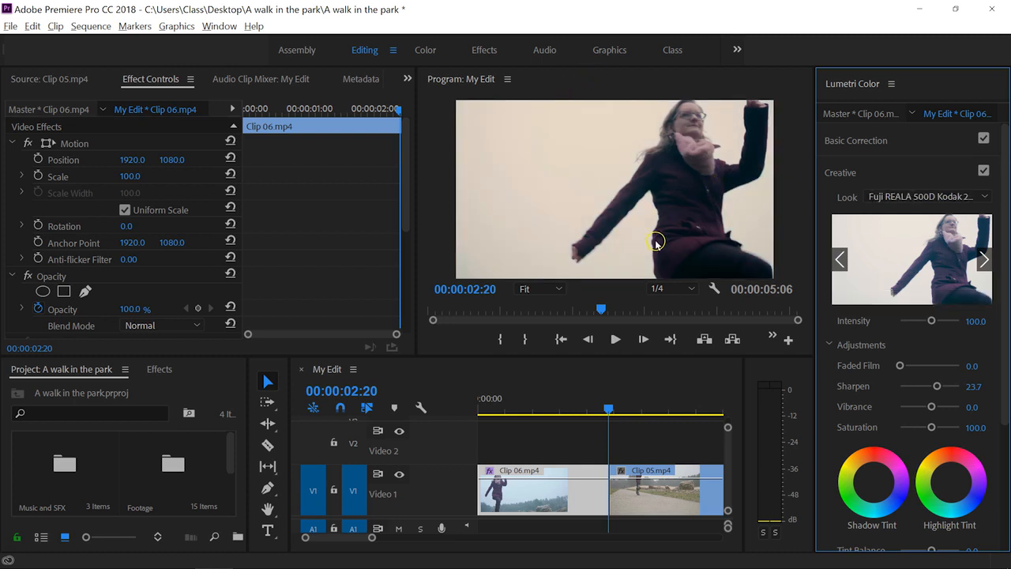
{"action": "left_click_drag", "start_coordinate": [607, 408], "coordinate": [476, 419]}
{"action": "key", "text": "space"}
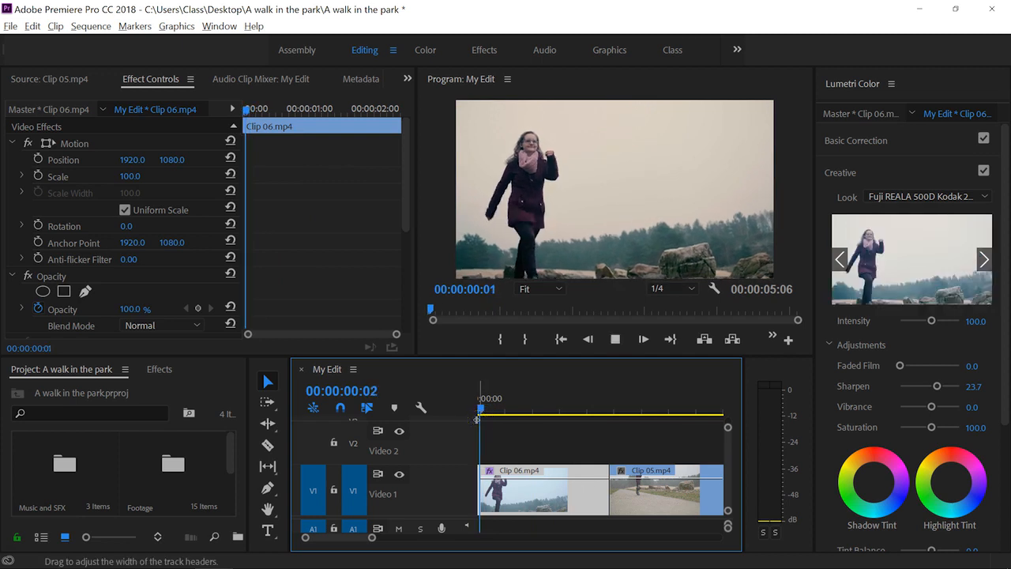